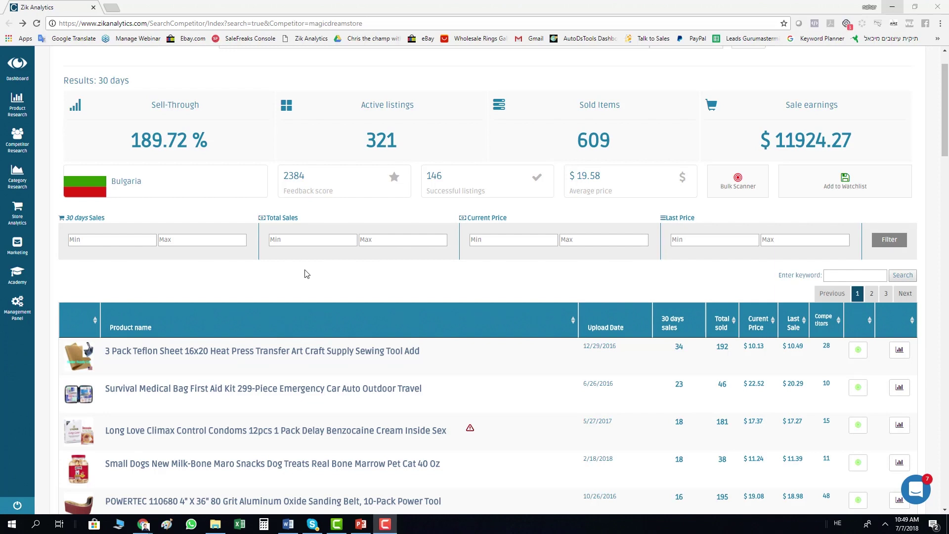
- Open magicdreamstore's results from the 19-store Bulk Scanner list, showing 95 found items
scroll(337, 262, "up", 1)
scroll(375, 266, "down", 1)
scroll(320, 238, "down", 1)
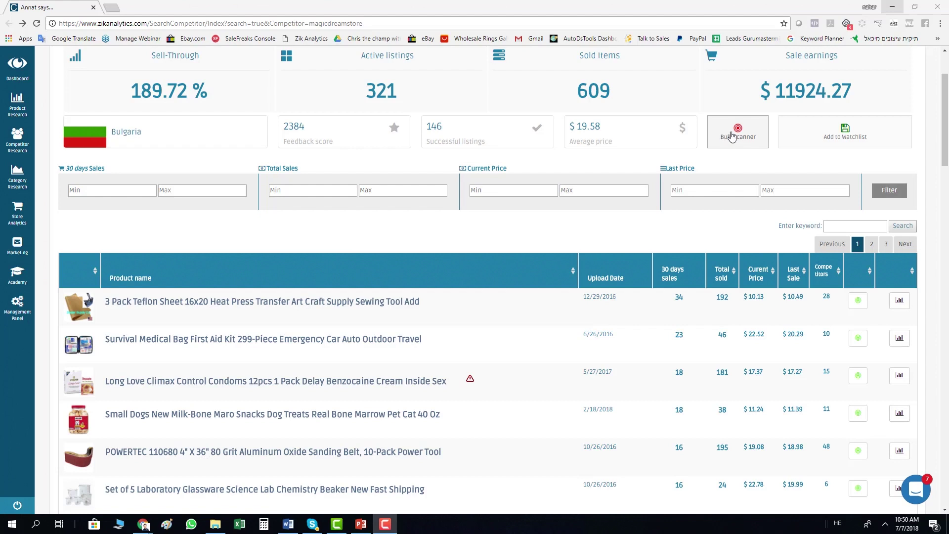
key("alt+shift")
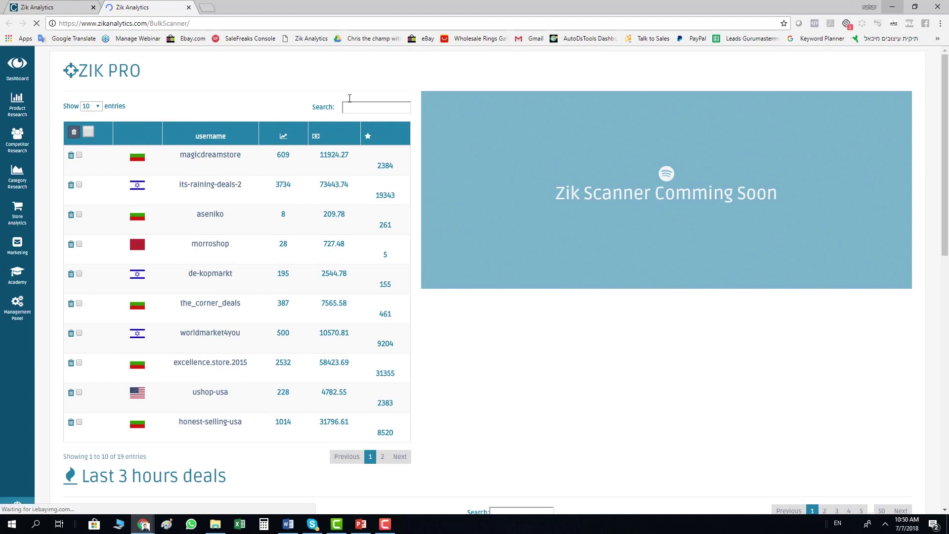
left_click(203, 155)
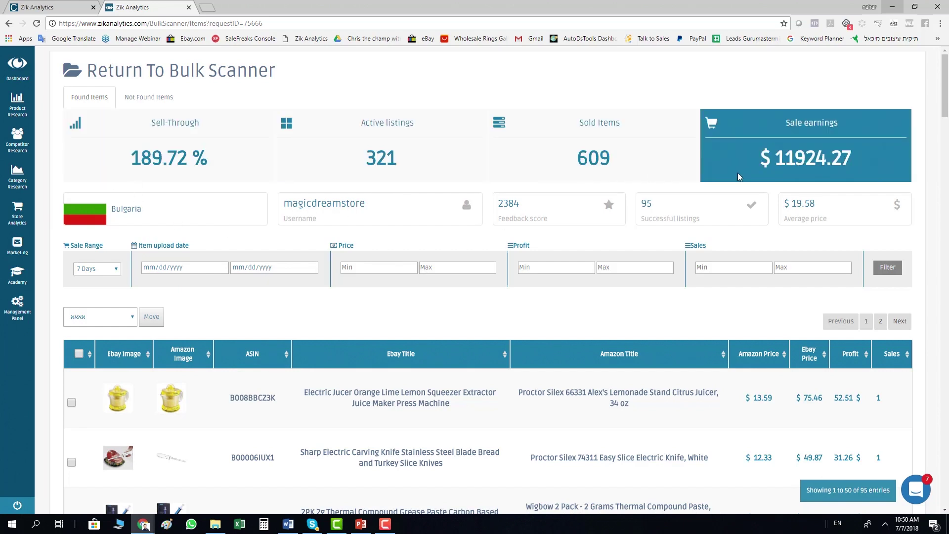
- Set the sale range to 30 days and filter found items to at least 2 sales, leaving 58
scroll(88, 201, "down", 2)
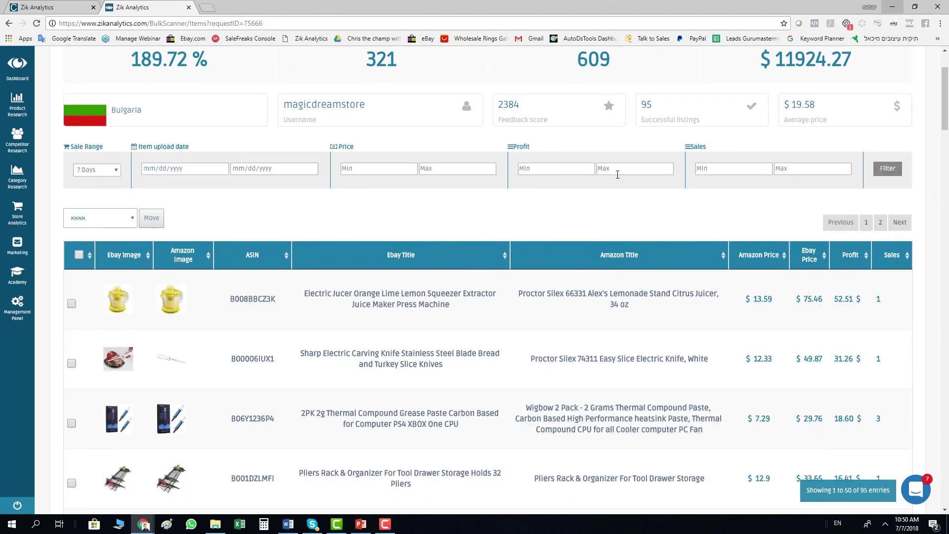
left_click(113, 170)
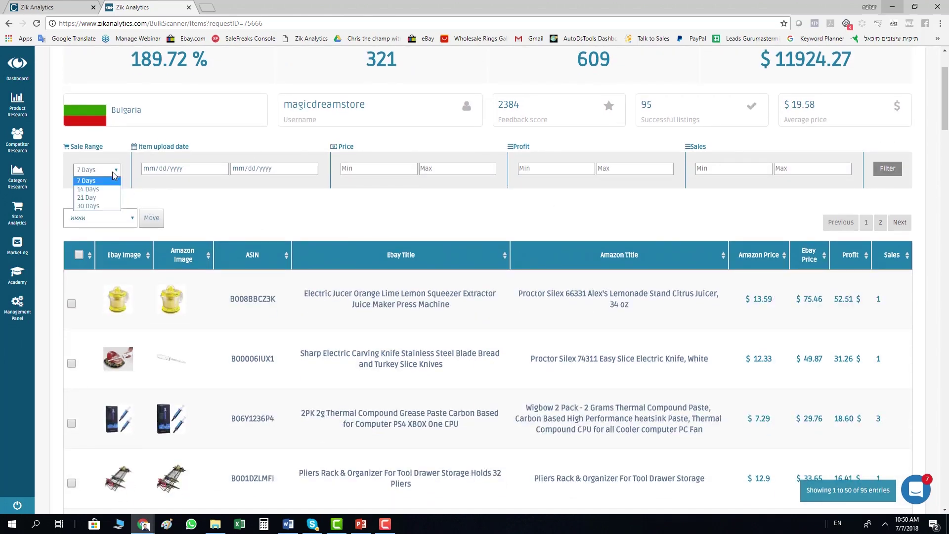
left_click(100, 206)
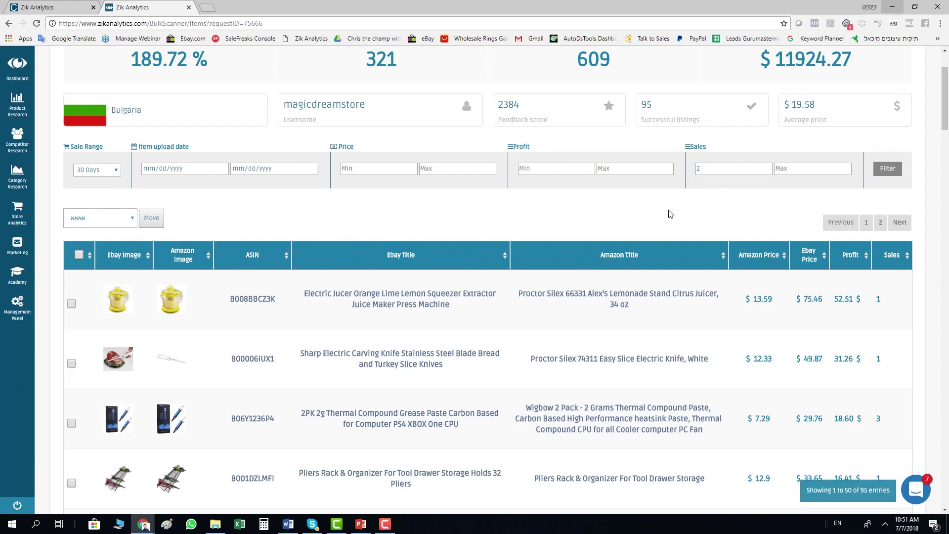
left_click(887, 169)
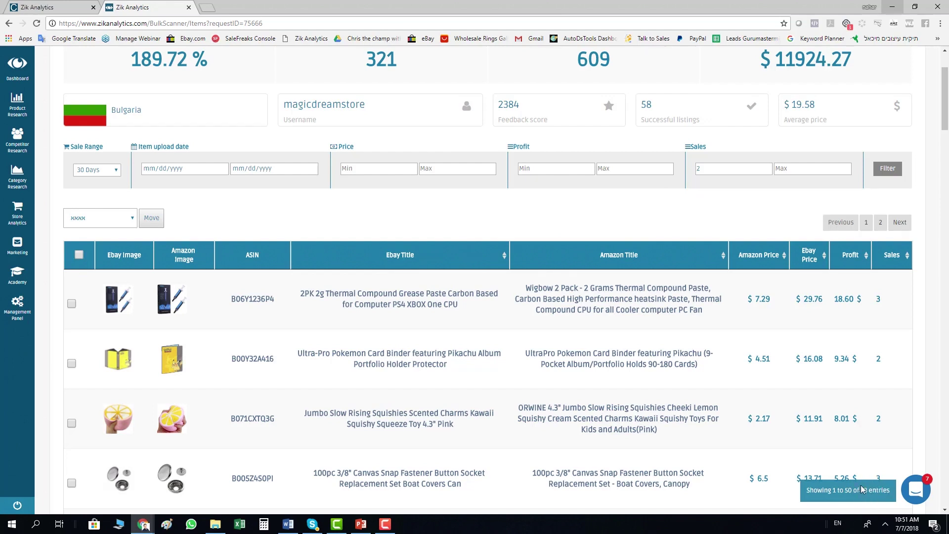
- Reopen magicdreamstore's unfiltered results and check its 146 successful listings figure
left_click(7, 24)
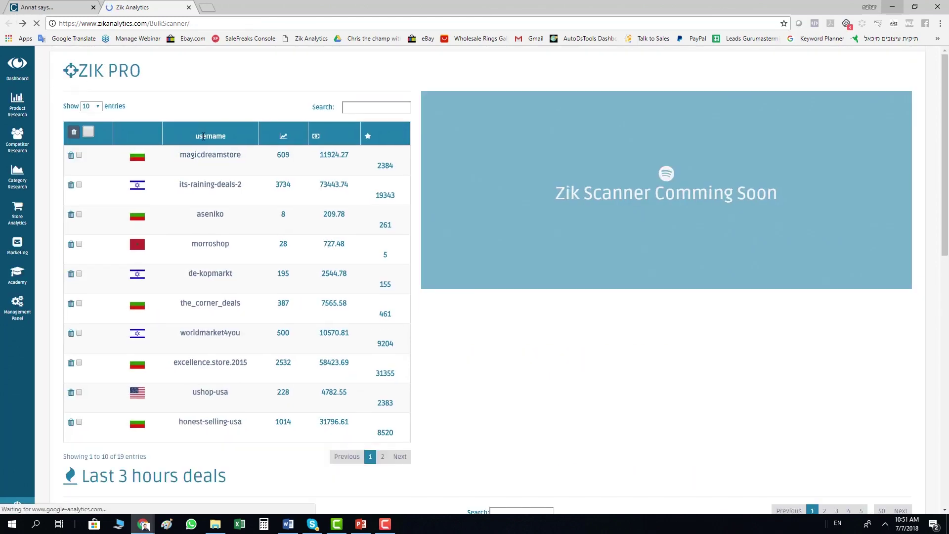
left_click(192, 155)
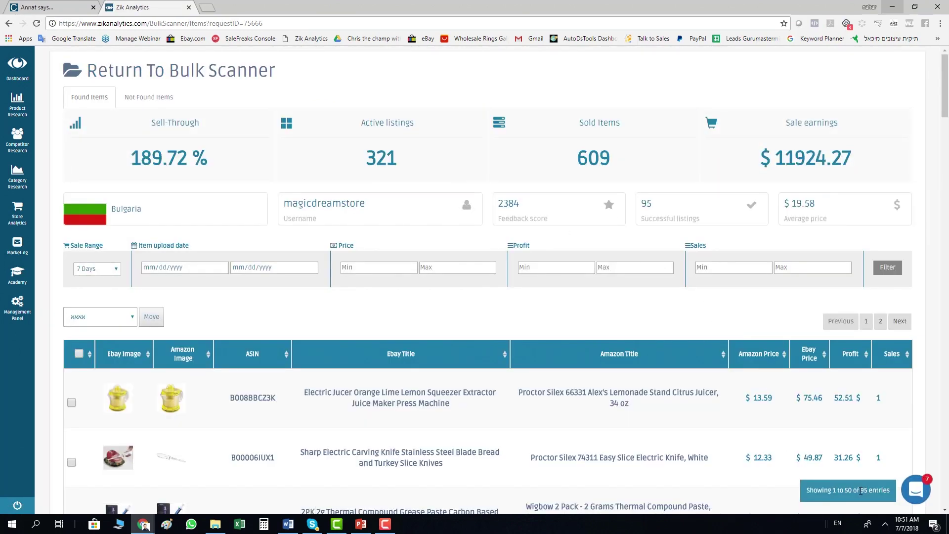
key("ctrl+shift+Tab")
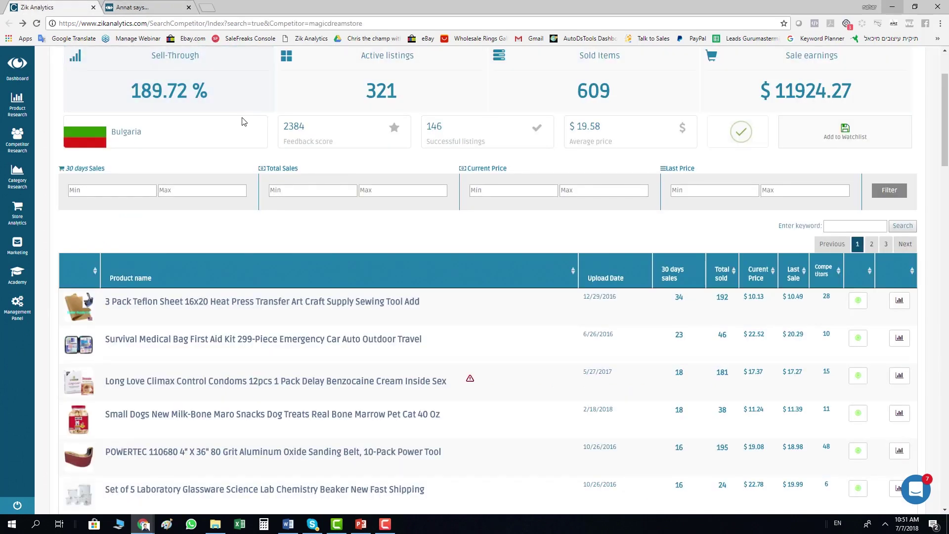
left_click_drag(429, 130, 446, 130)
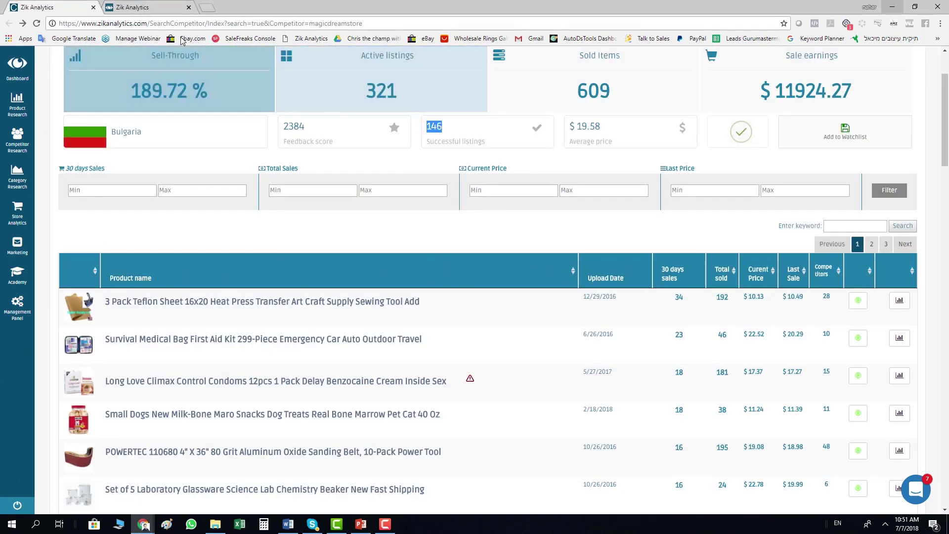
- Filter magicdreamstore's found items to a minimum of 3 sales
left_click(134, 12)
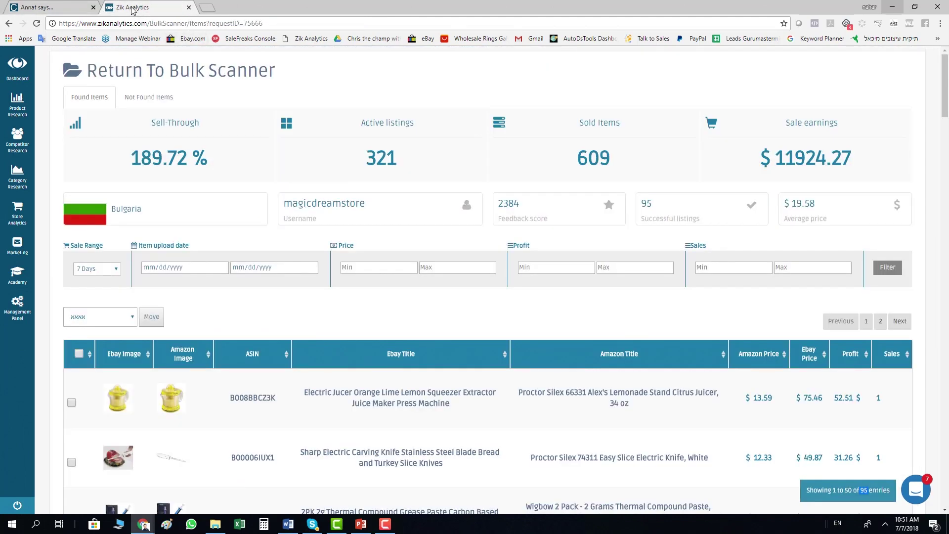
left_click(749, 267)
type("3")
left_click(887, 268)
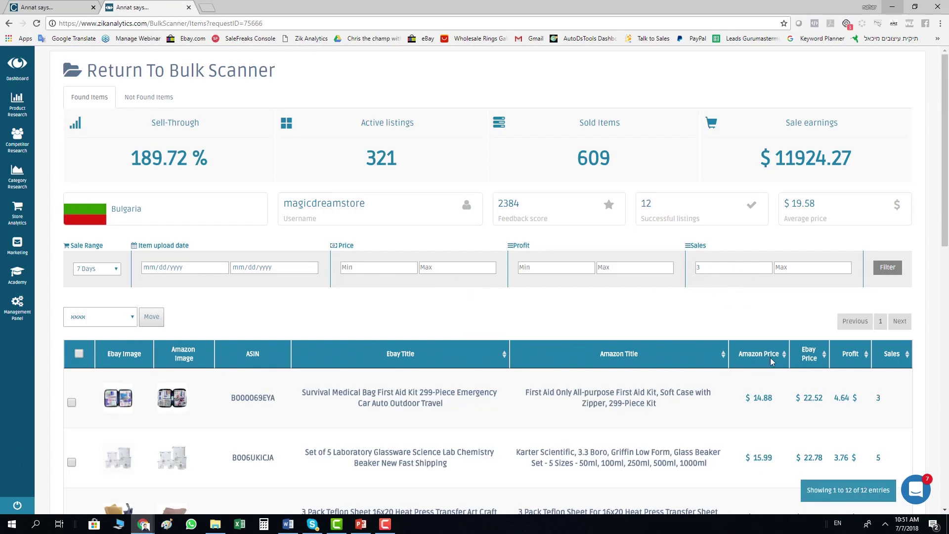
scroll(840, 432, "down", 1)
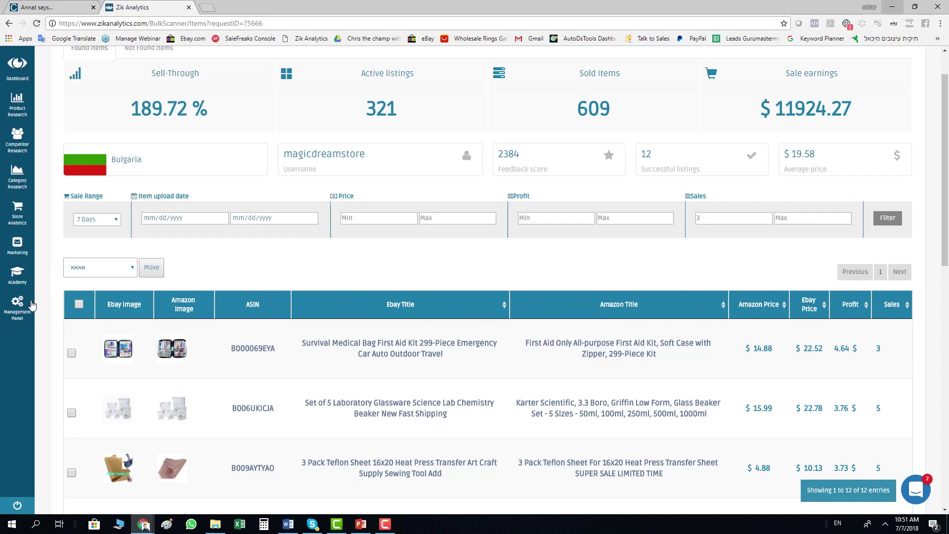
- Select all 12 filtered items and move them into the TEST 5 folder
mouse_move(17, 307)
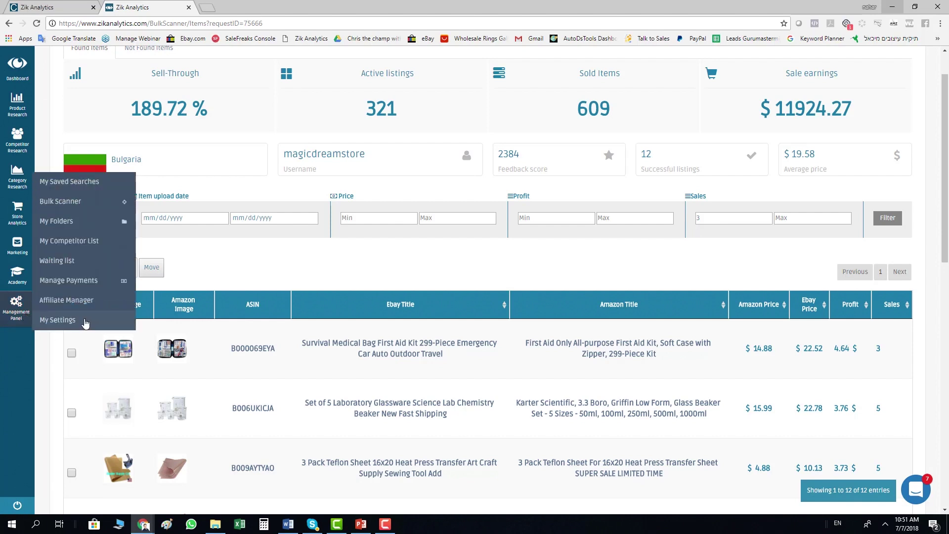
right_click(59, 223)
left_click(94, 231)
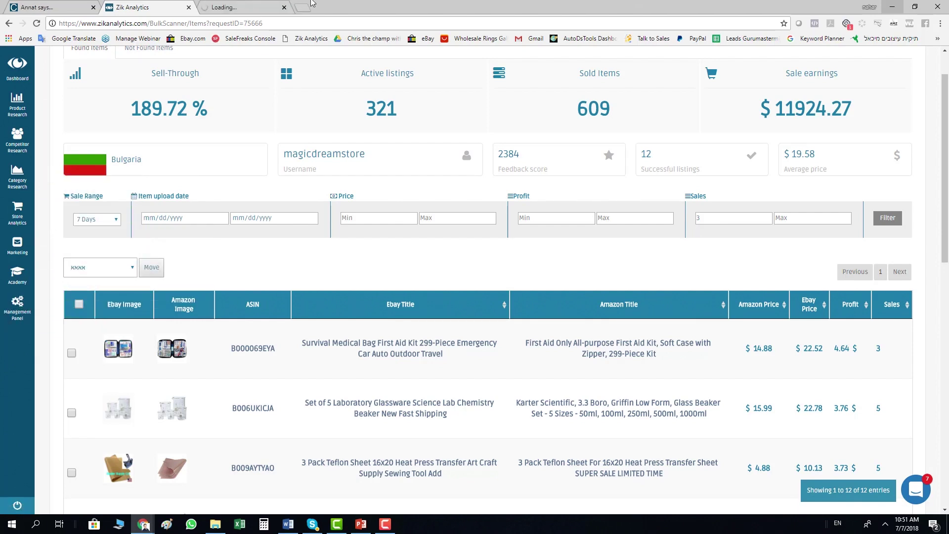
left_click(79, 303)
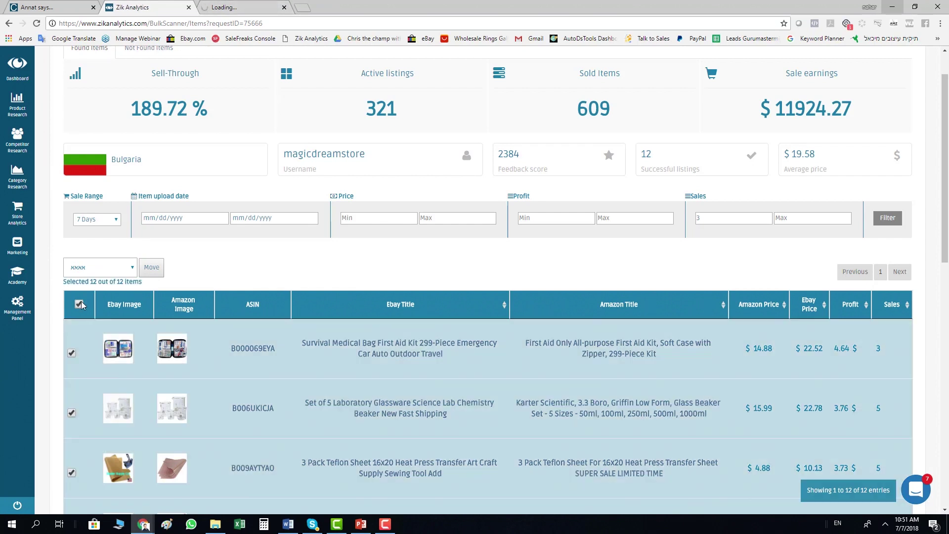
left_click(125, 268)
left_click(98, 332)
left_click(153, 271)
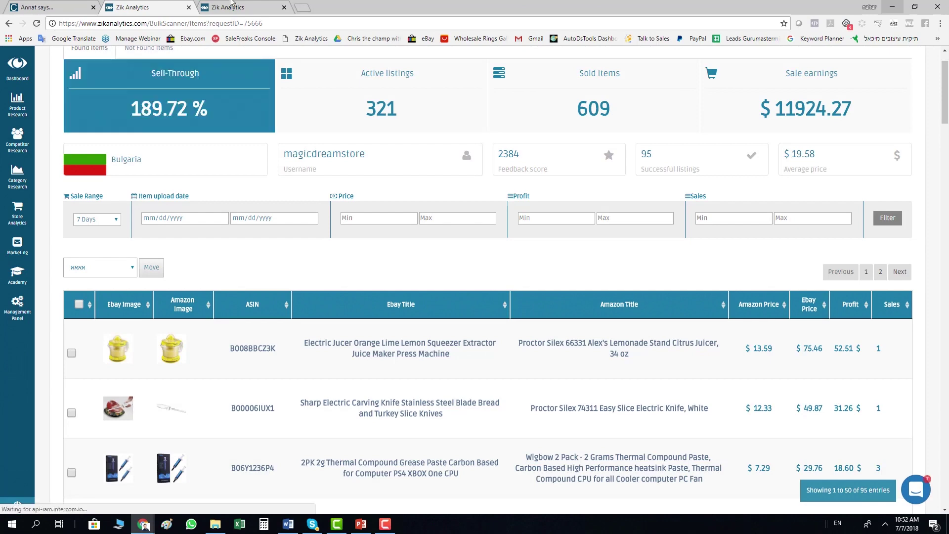
- Open a saved folder from My Folders and try checking and clearing all its rows
key("ctrl+Tab")
scroll(172, 387, "down", 1)
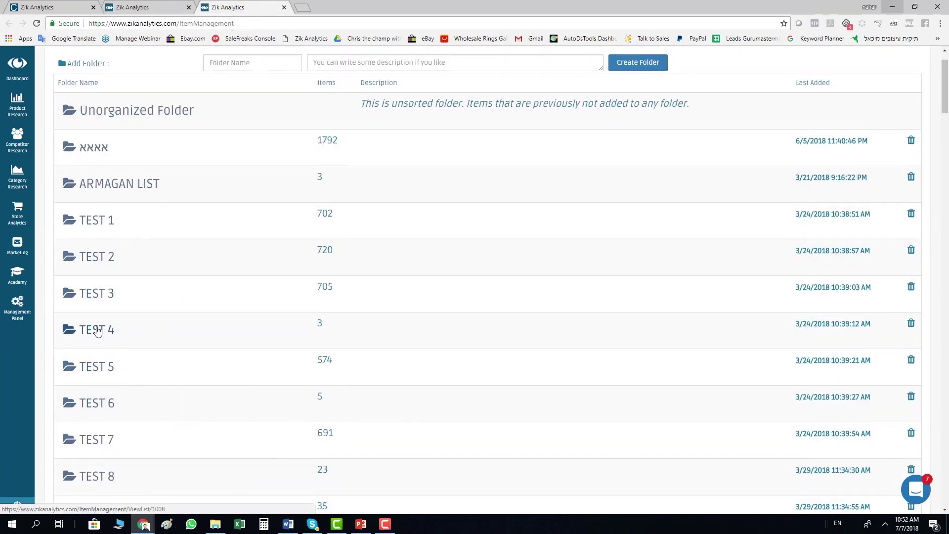
left_click(96, 365)
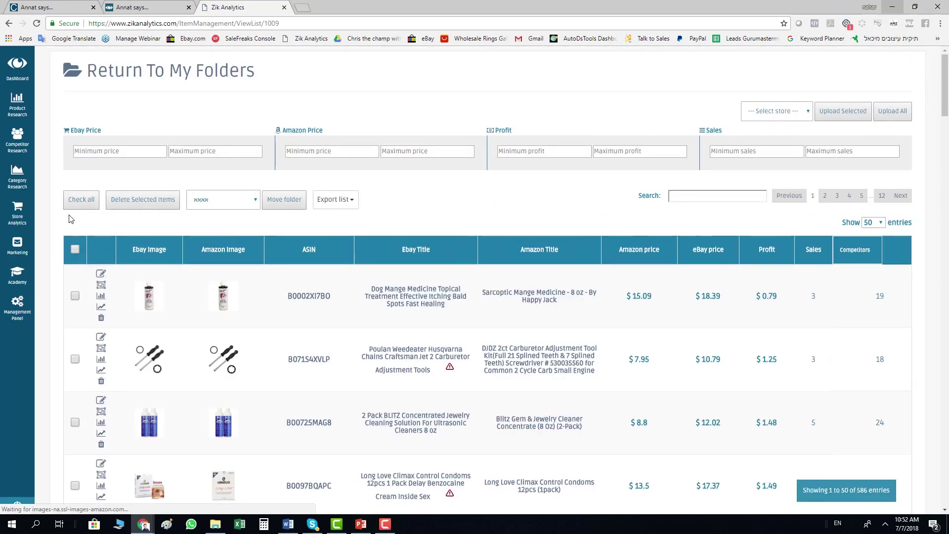
left_click(75, 202)
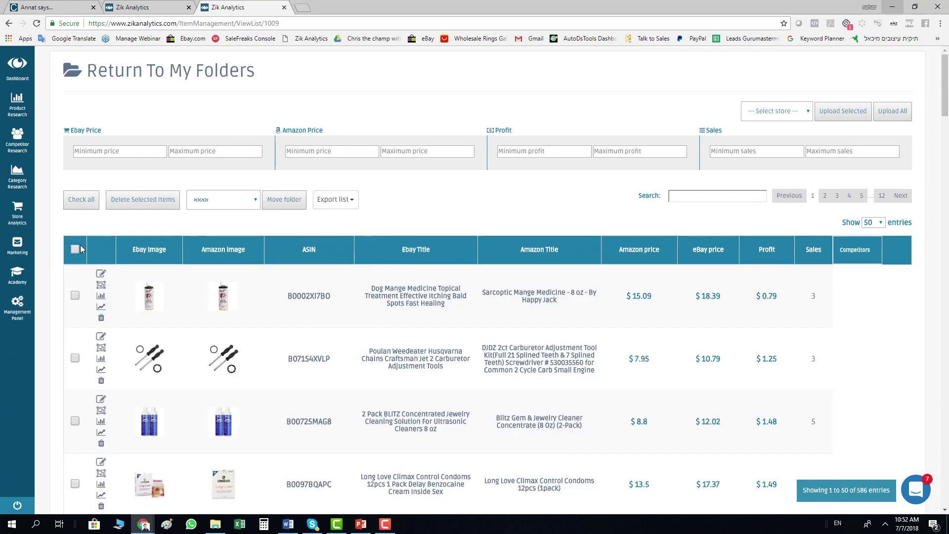
left_click(75, 249)
left_click(75, 250)
left_click(76, 249)
left_click(76, 249)
- Preview the Select store and Export list options, then return to the Bulk Scanner results
left_click(776, 111)
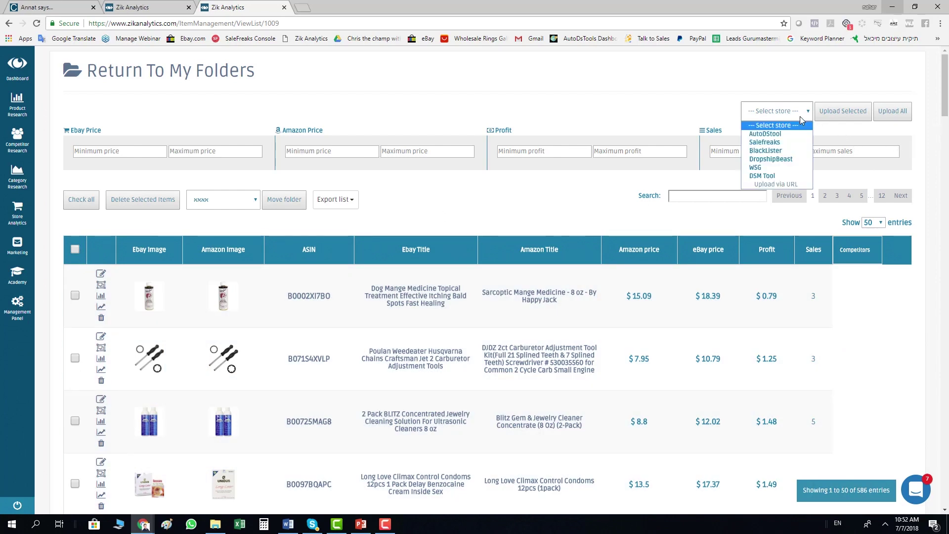
left_click(753, 89)
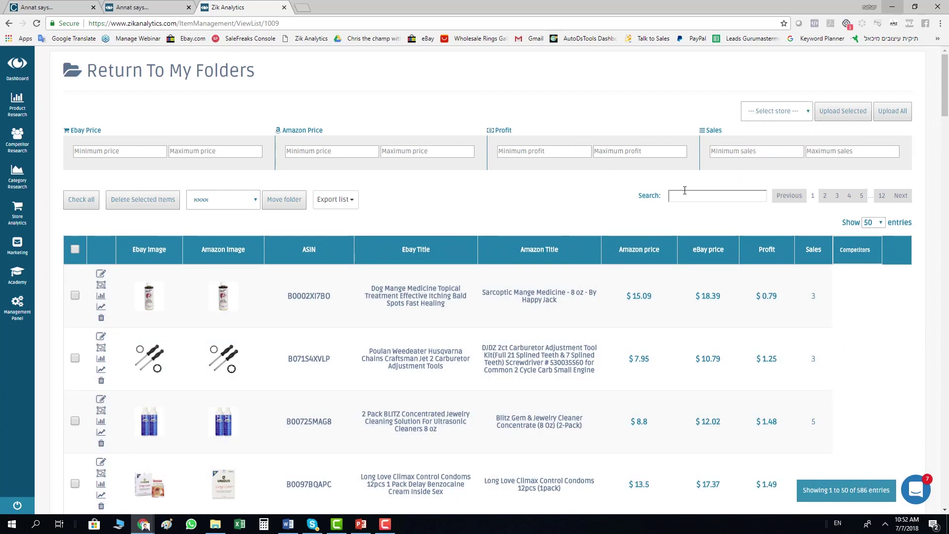
left_click(333, 199)
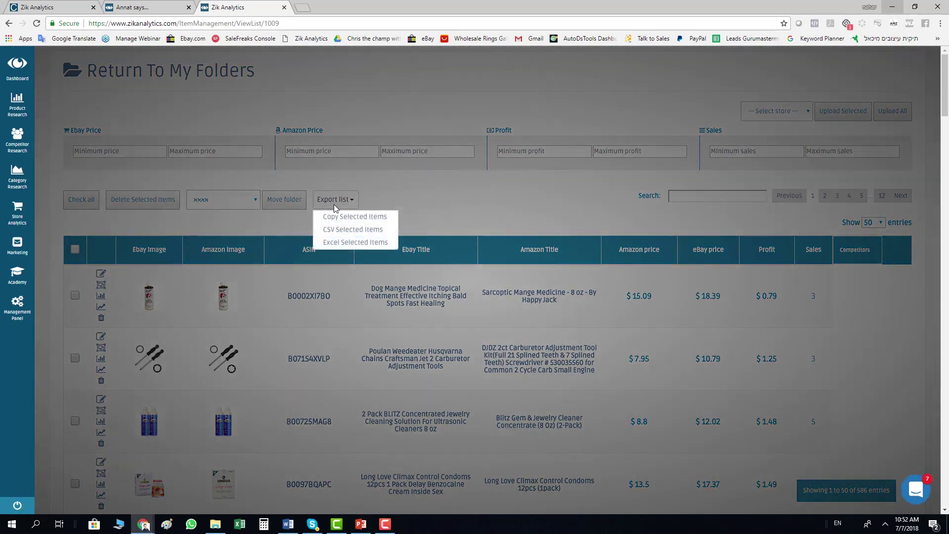
left_click(433, 203)
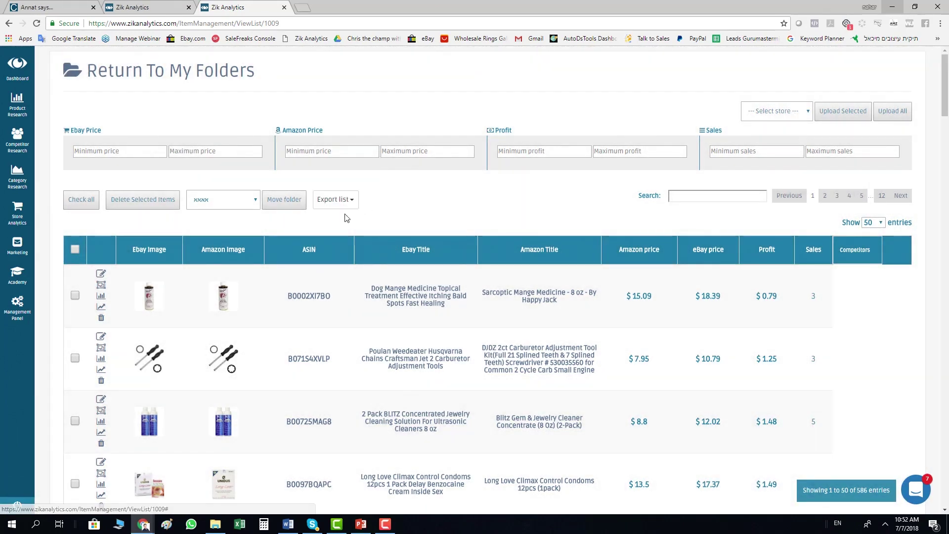
left_click(124, 15)
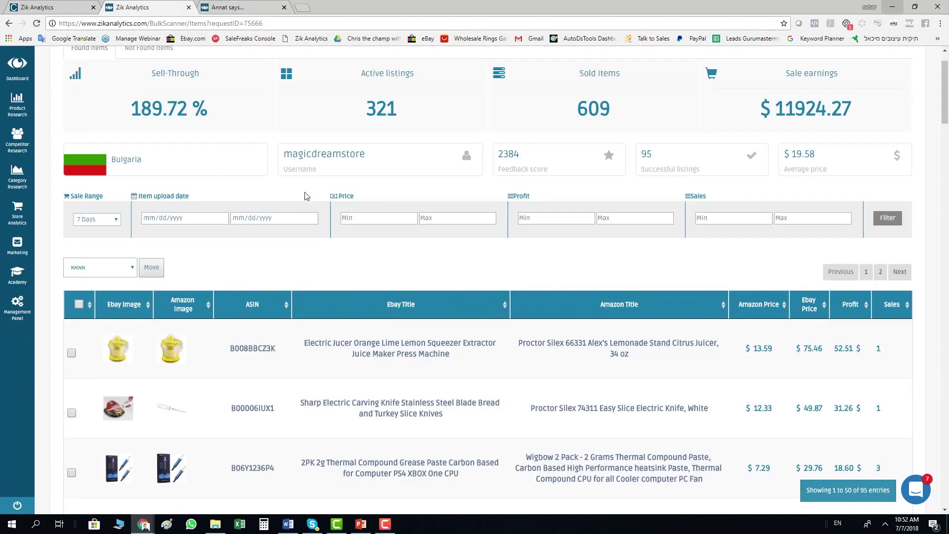
- Switch magicdreamstore's scan results to the Not Found Items tab, listing 61 products
scroll(306, 196, "up", 1)
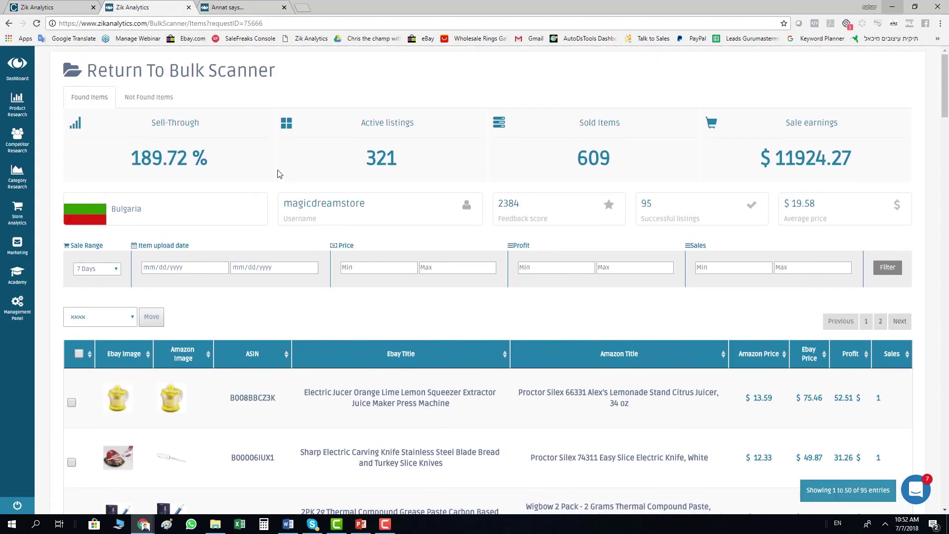
left_click(153, 99)
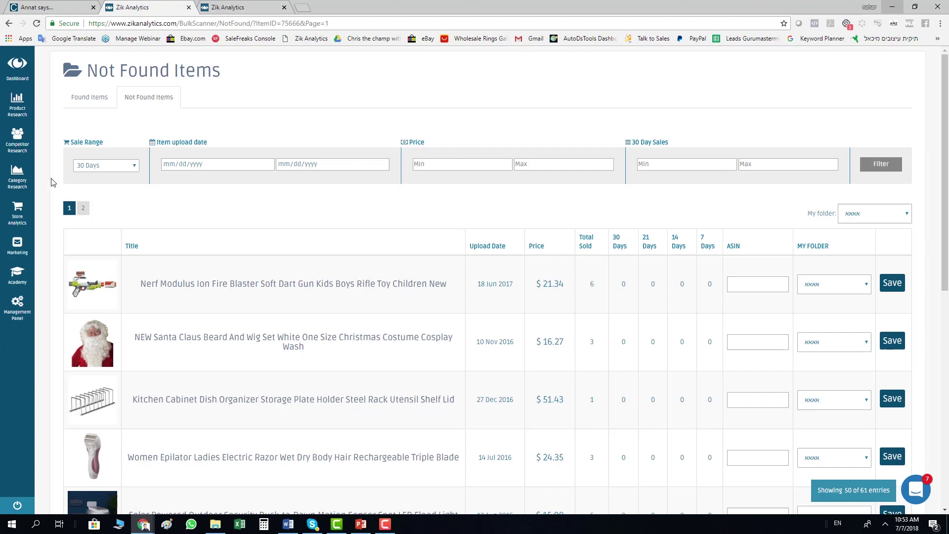
- Keep the 30-day sale range and filter to at least 1 sale, showing 223 entries
left_click(88, 168)
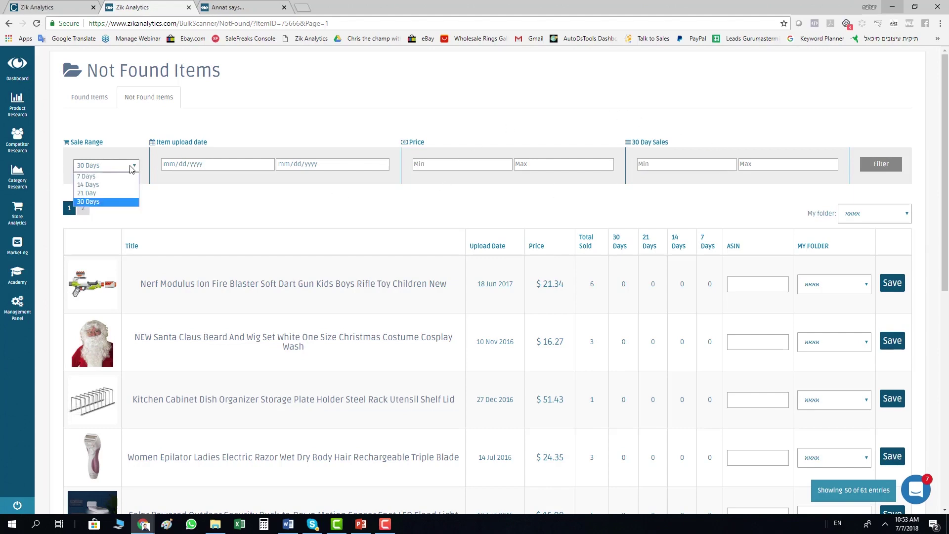
left_click(99, 199)
left_click(657, 165)
type("1")
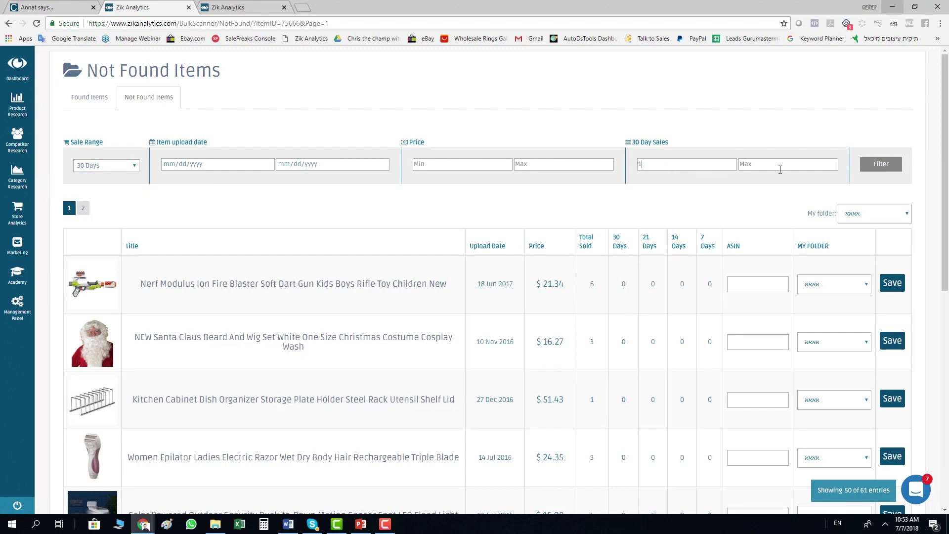
left_click(881, 166)
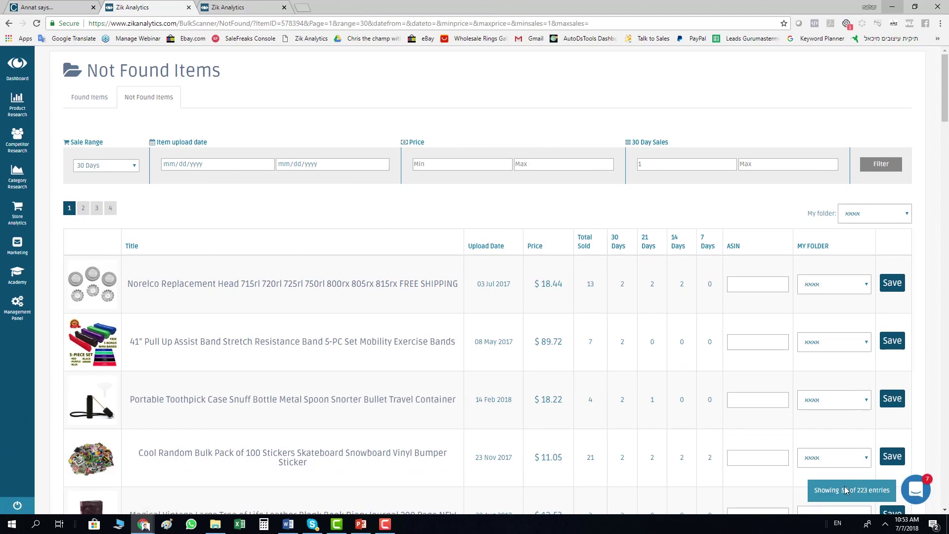
left_click_drag(860, 492, 878, 493)
scroll(692, 242, "down", 2)
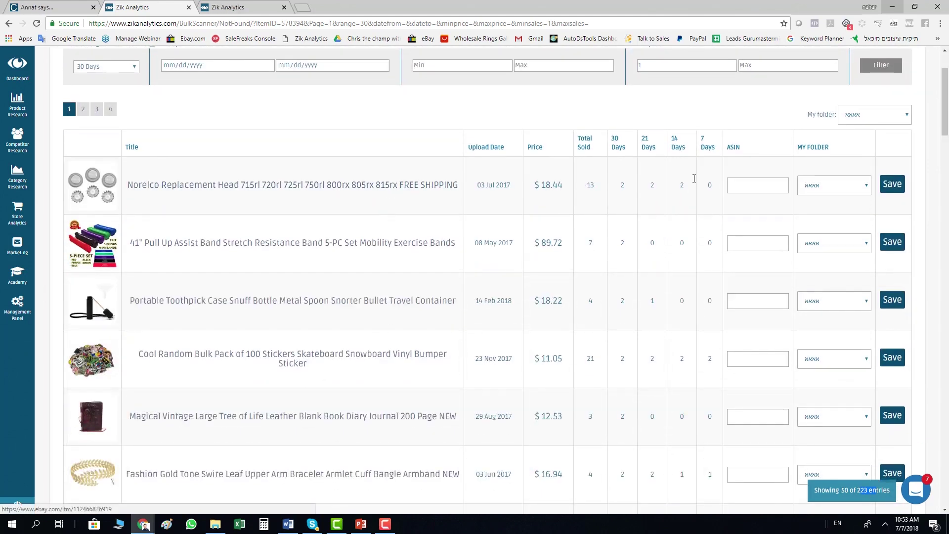
- Inspect the not-found items' folder choices and ASIN entry fields without changing anything
left_click(833, 185)
left_click(866, 116)
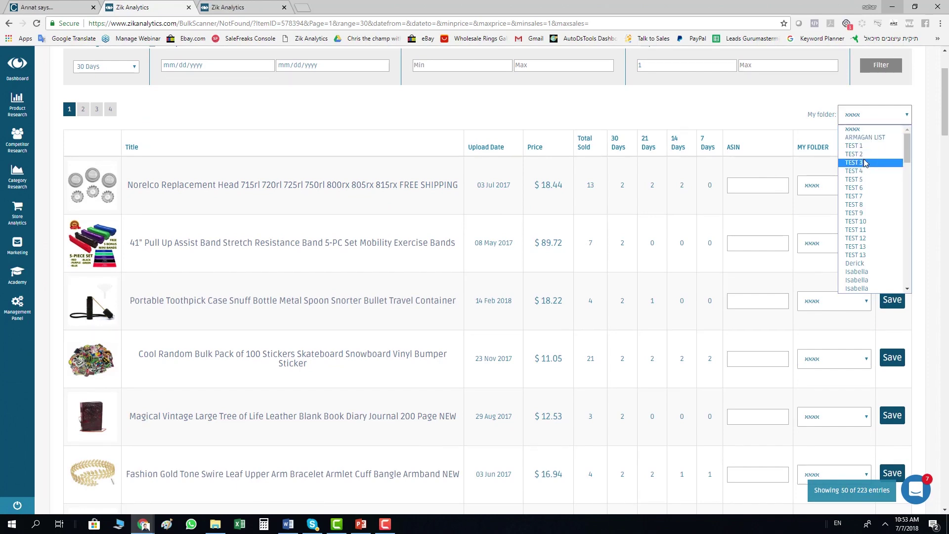
left_click(820, 186)
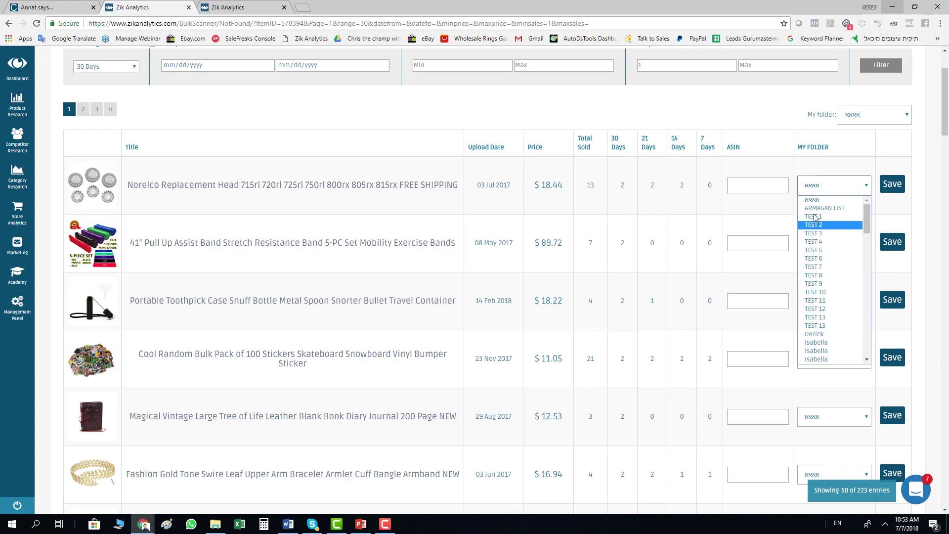
left_click(780, 134)
key("ctrl+a")
left_click(777, 123)
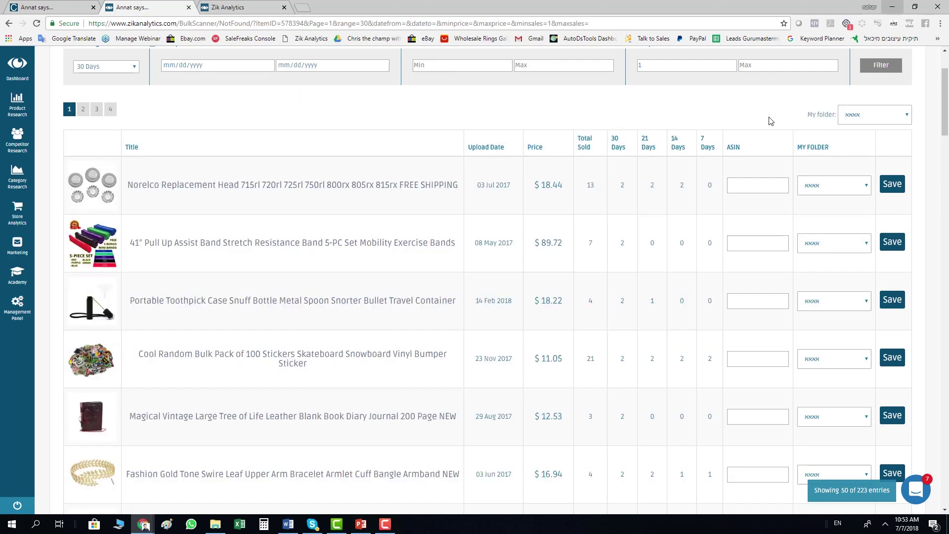
left_click(739, 183)
left_click(757, 247)
scroll(710, 297, "up", 1)
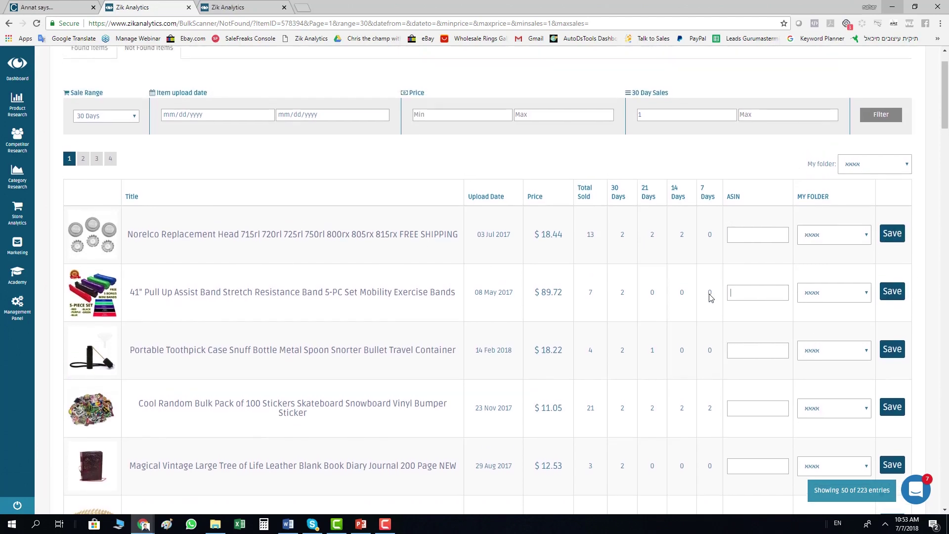
scroll(710, 297, "up", 1)
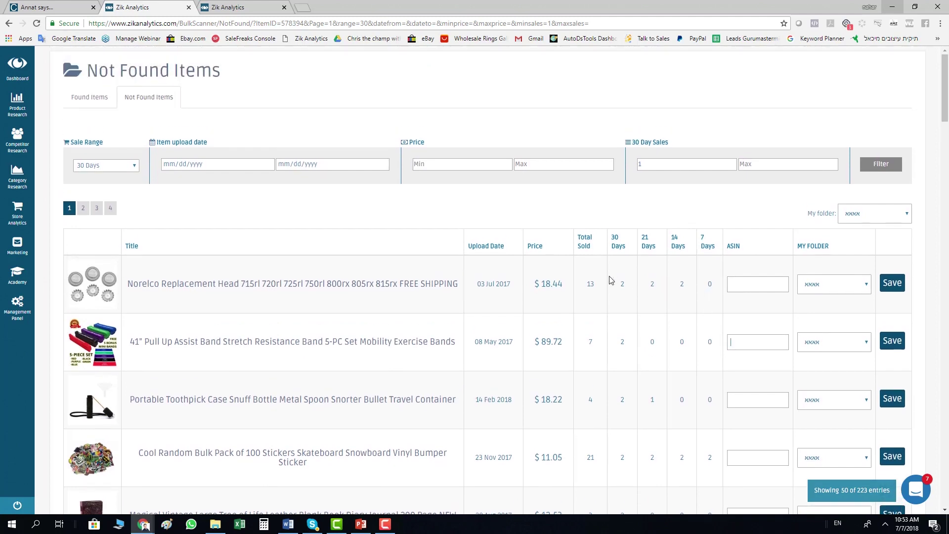